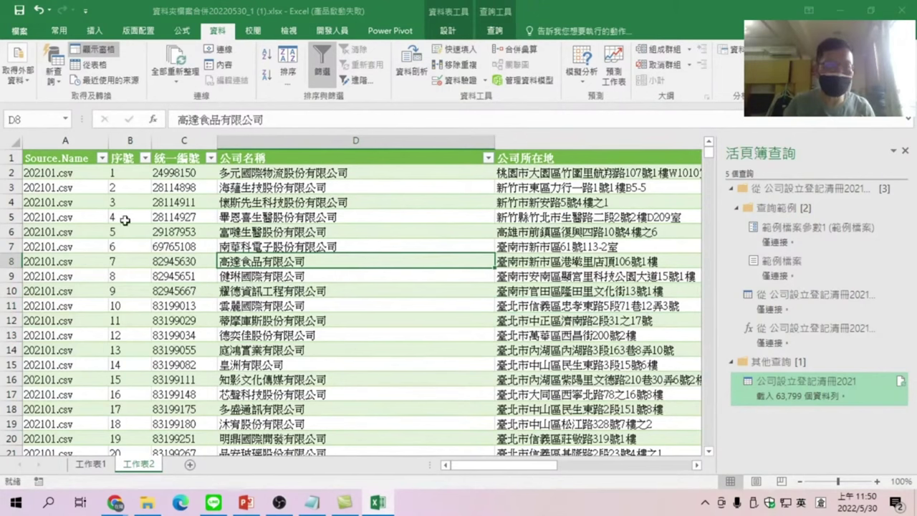
- Insert an empty PivotTable from the 公司設立登記清冊2021 table onto new sheet 工作表3
left_click_drag(471, 464, 639, 481)
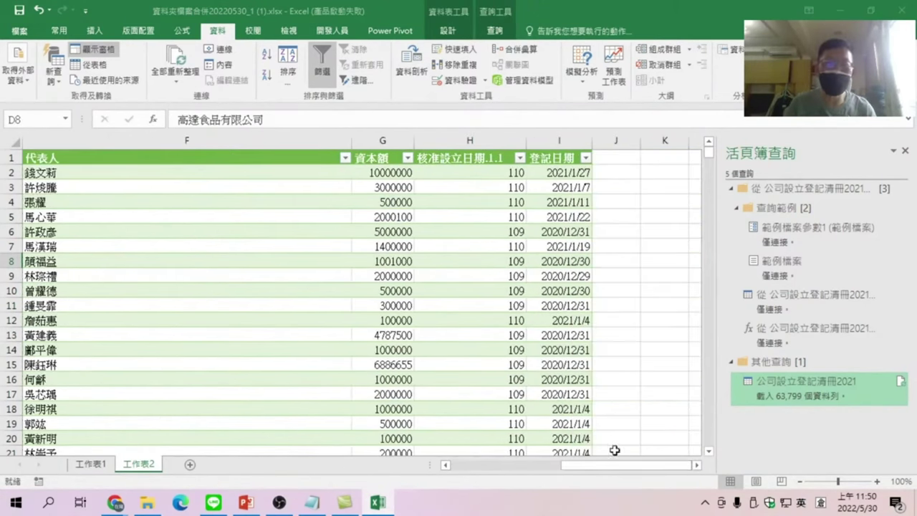
left_click_drag(614, 466, 631, 467)
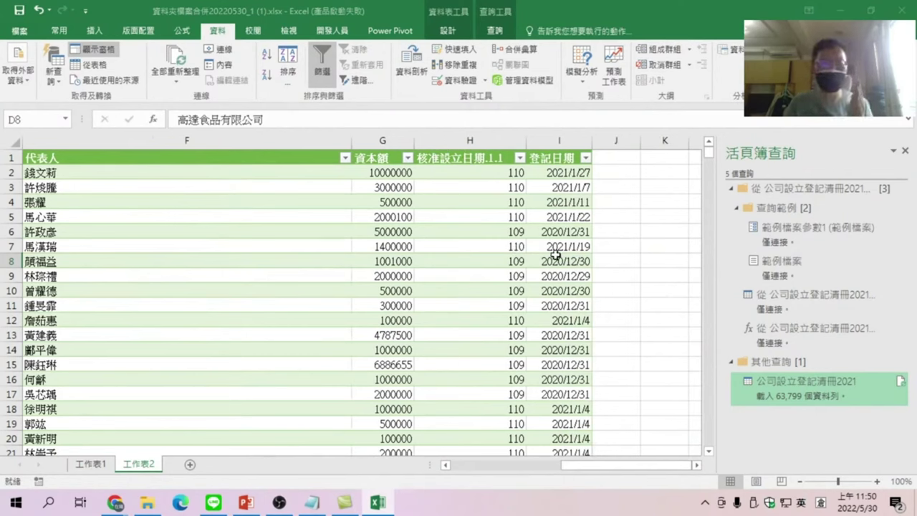
left_click_drag(604, 463, 494, 463)
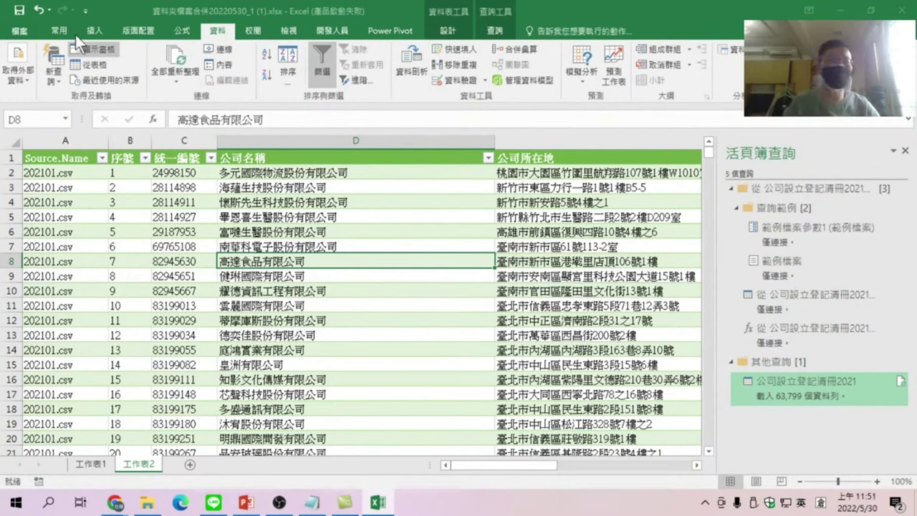
left_click(96, 31)
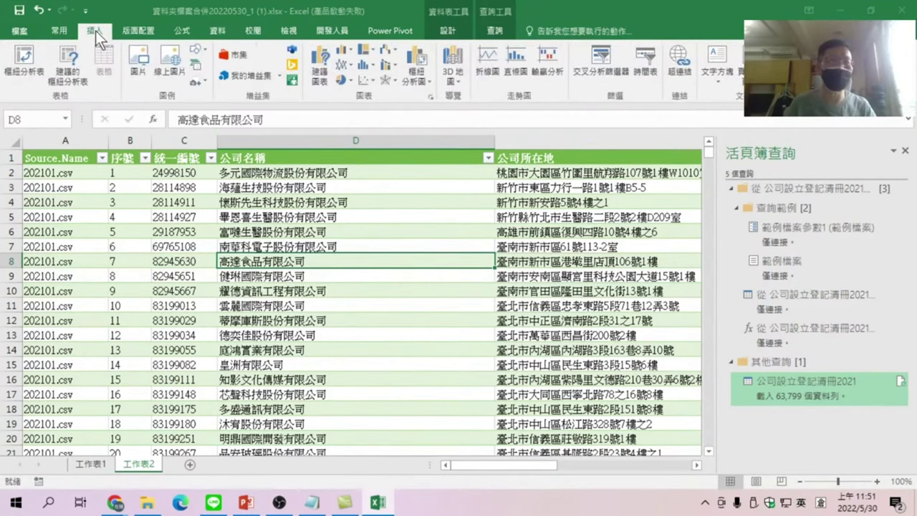
key("Right")
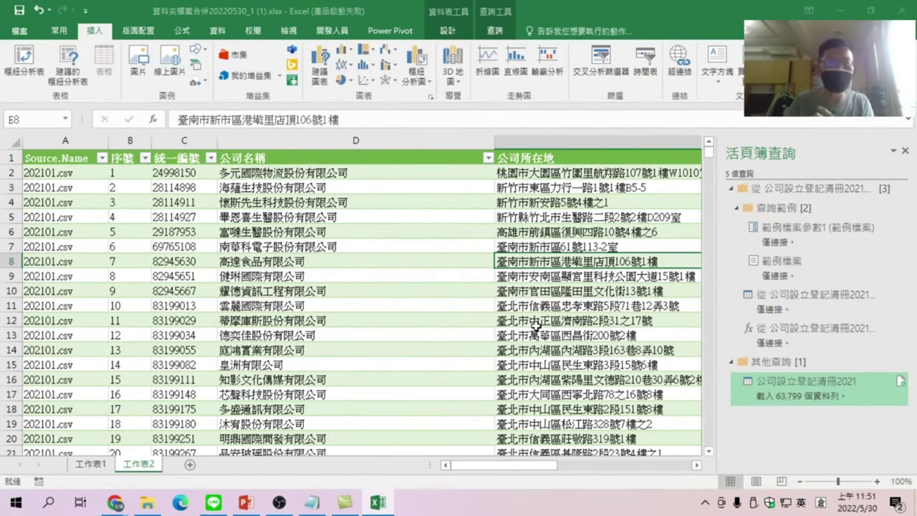
left_click(25, 61)
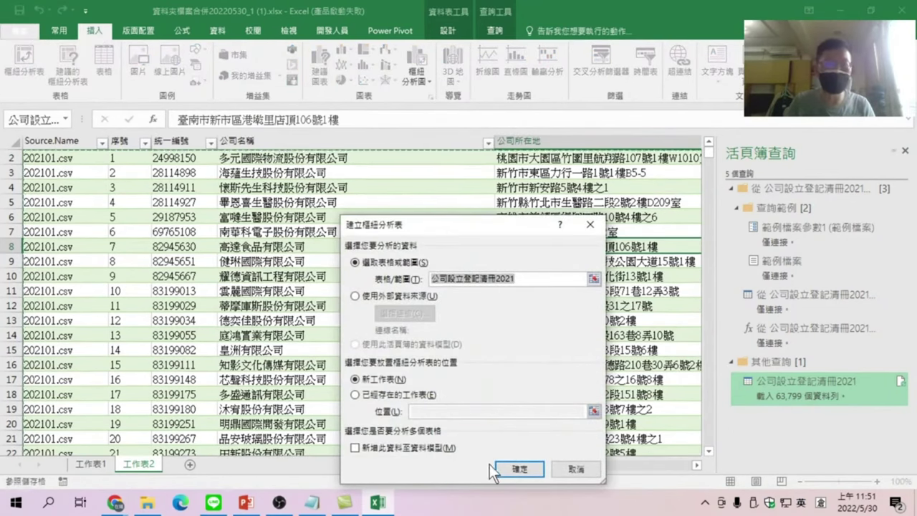
left_click(516, 470)
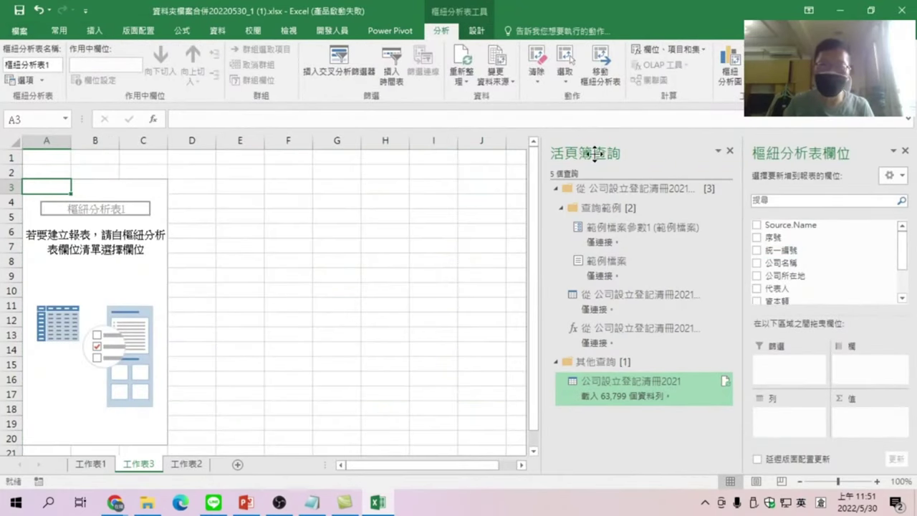
- Count 公司名稱 by 登記日期 year: 2020 196, 2021 47624, 2022 15979, total 63799
left_click(729, 151)
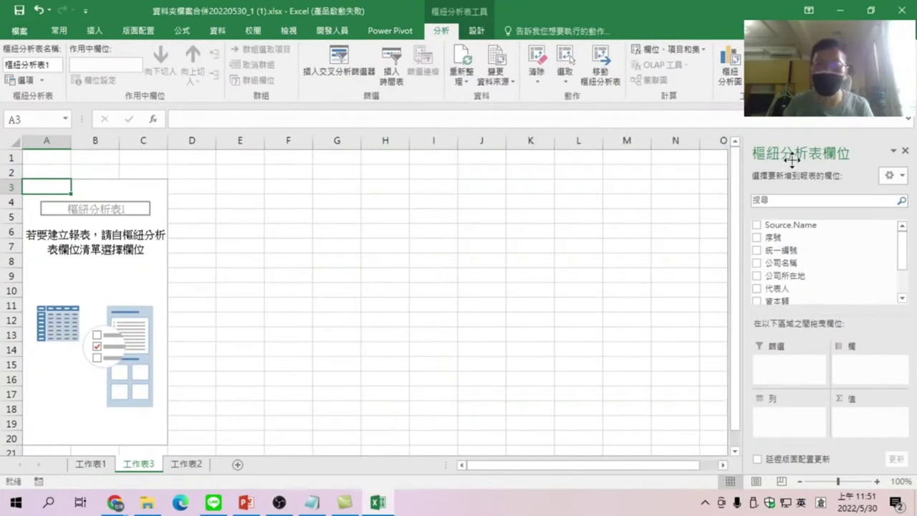
left_click_drag(903, 244, 904, 281)
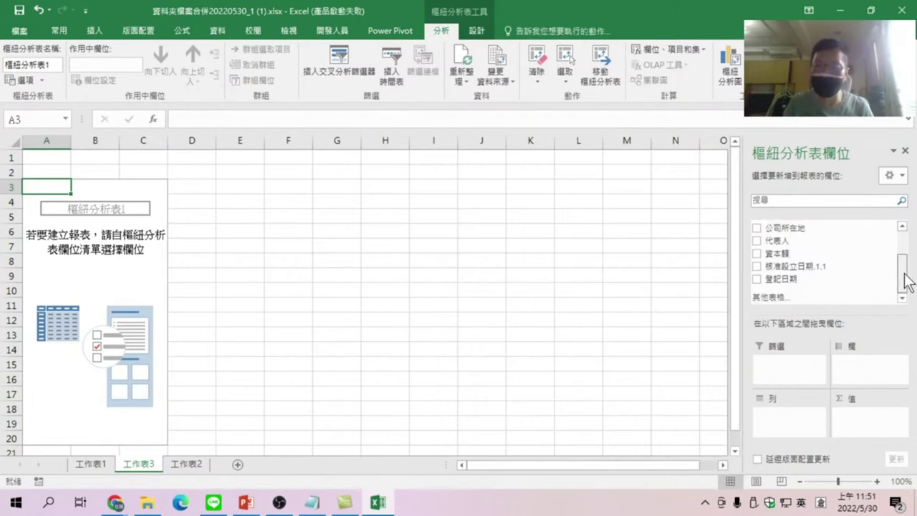
left_click(756, 278)
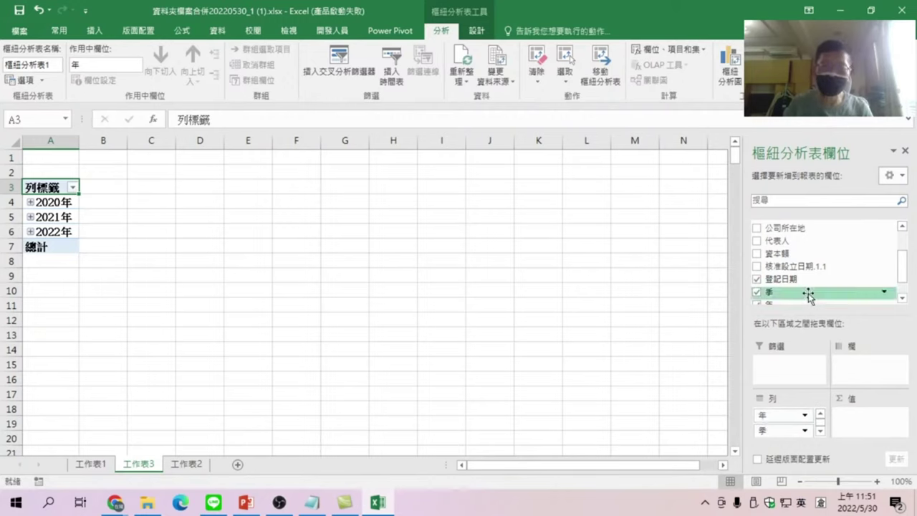
left_click_drag(902, 281, 904, 261)
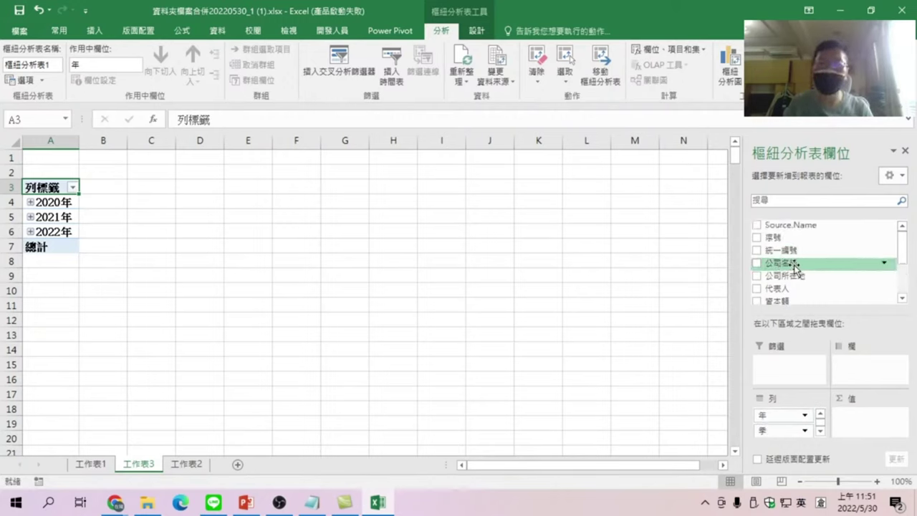
left_click_drag(794, 265, 856, 428)
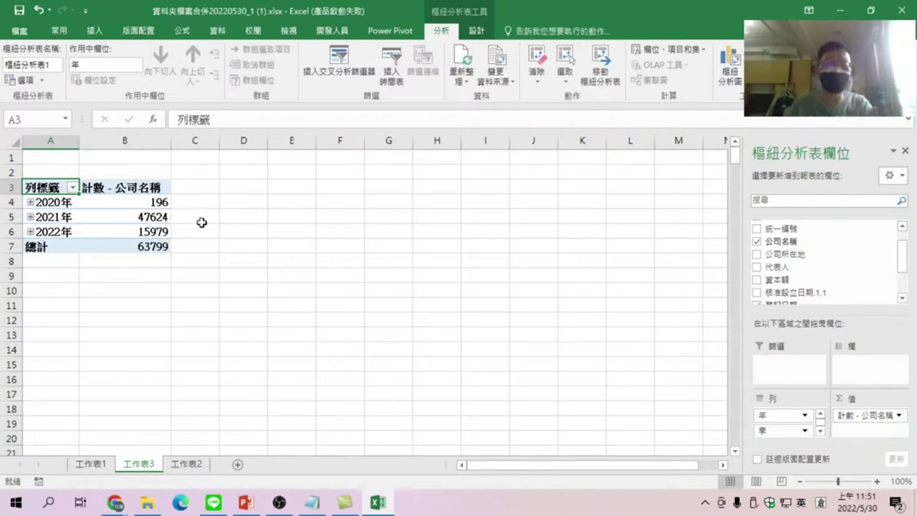
- Add a clustered column PivotChart beside the pivot table, enlarge it, and show data labels
left_click(730, 68)
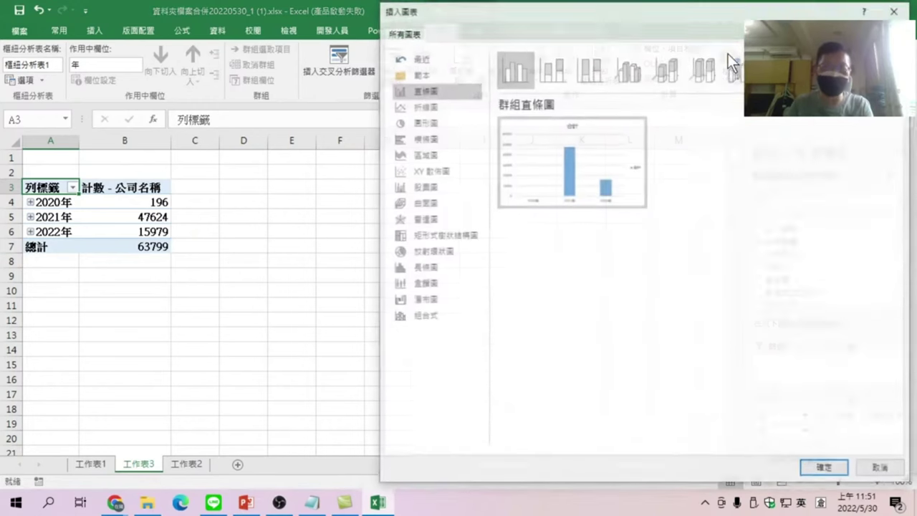
left_click(823, 469)
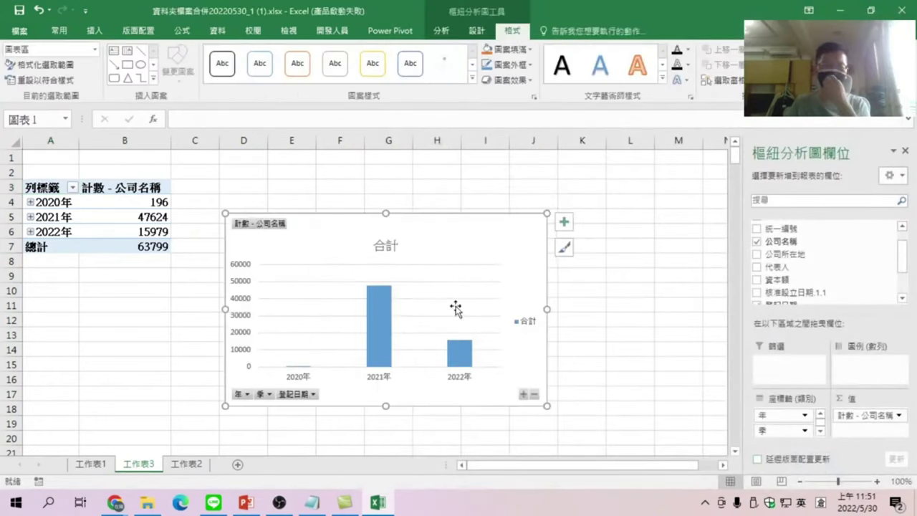
left_click_drag(315, 225, 288, 192)
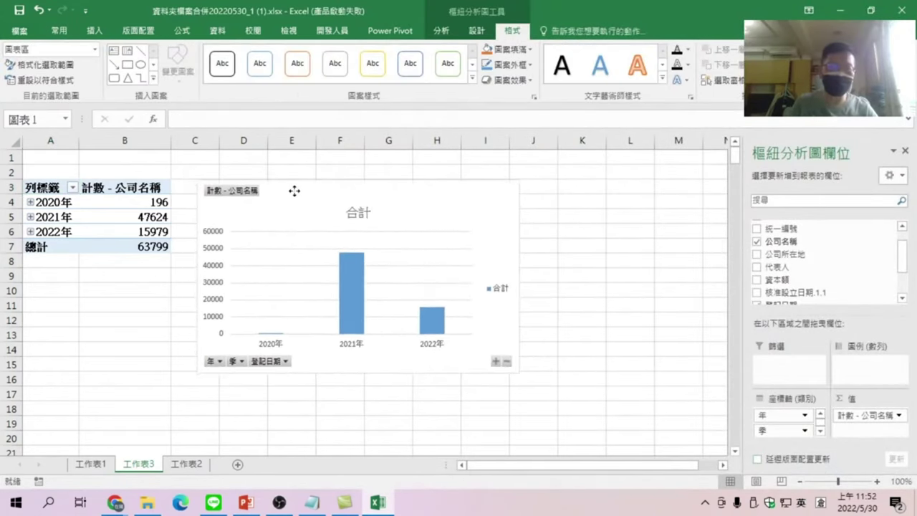
left_click_drag(516, 371, 543, 413)
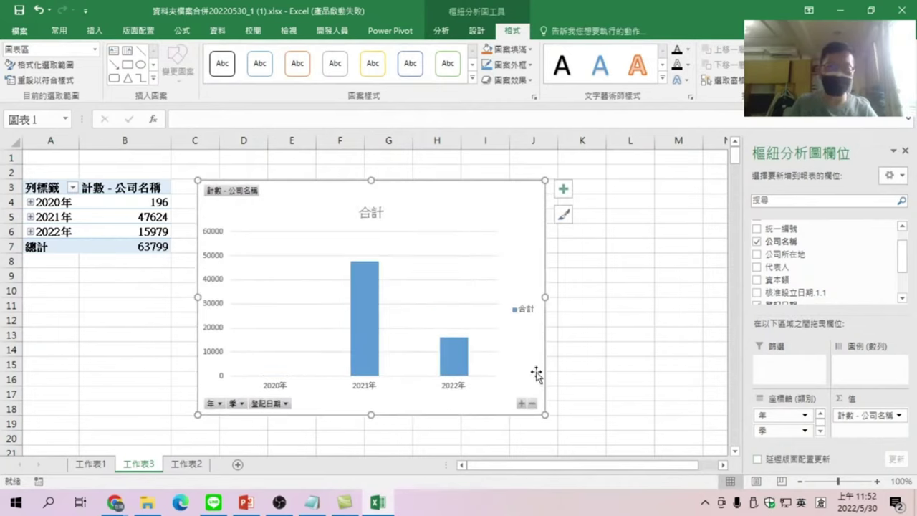
left_click(561, 189)
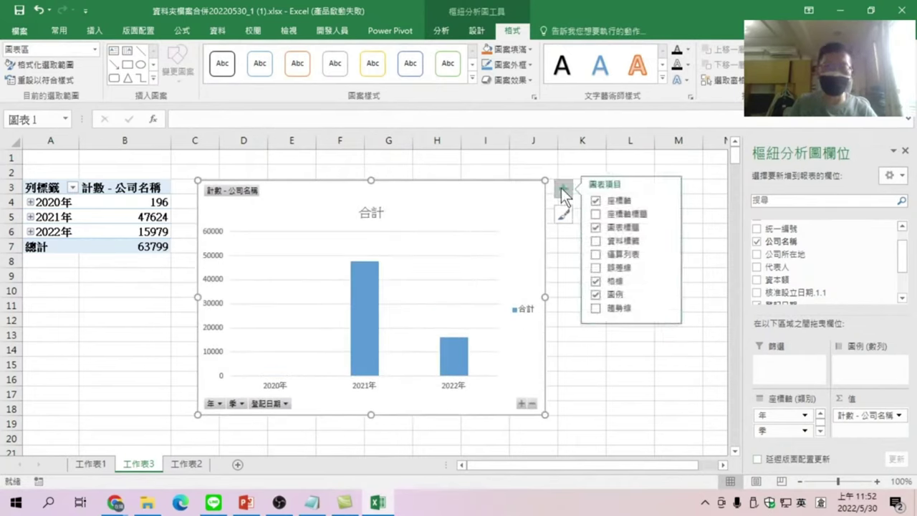
left_click(596, 241)
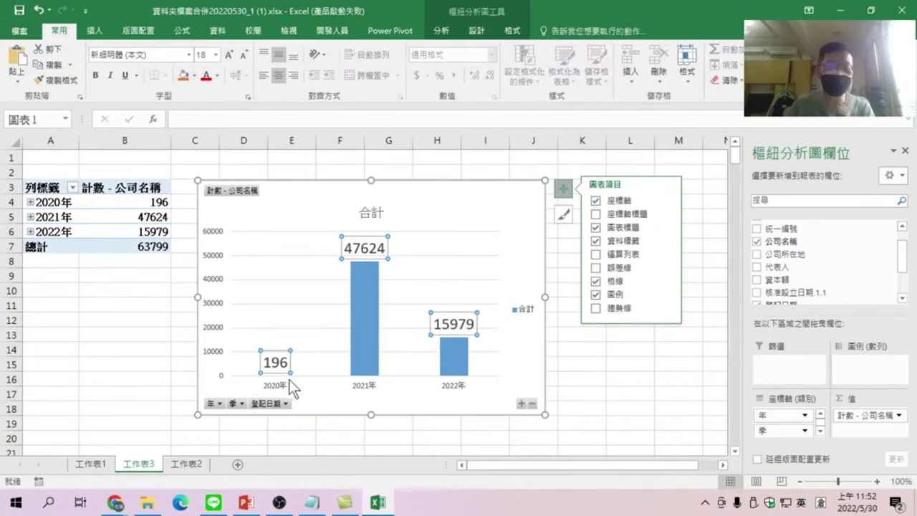
- Deselect the chart, save the workbook, and close Excel
key("Escape")
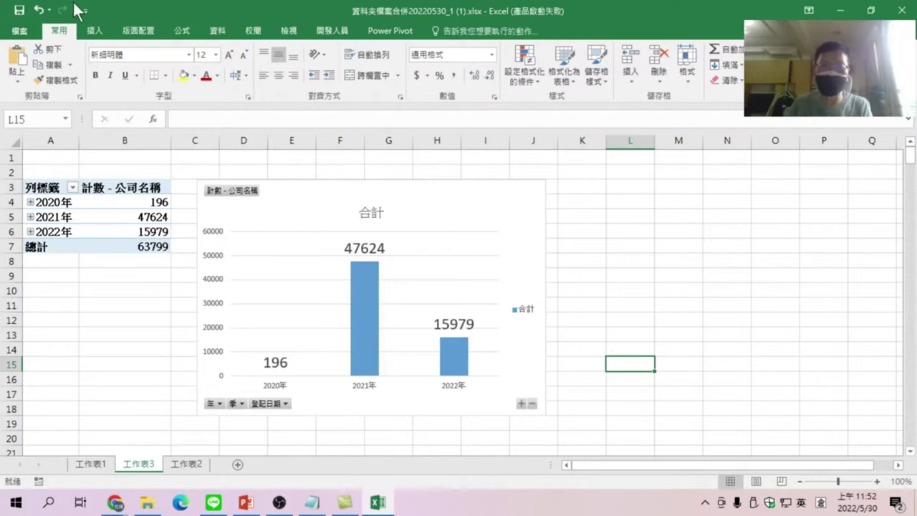
left_click(19, 10)
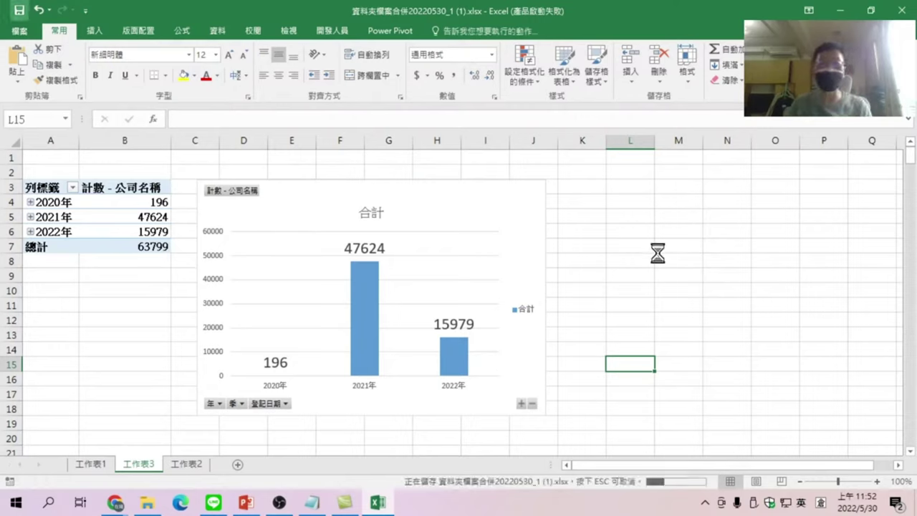
key("alt+F4")
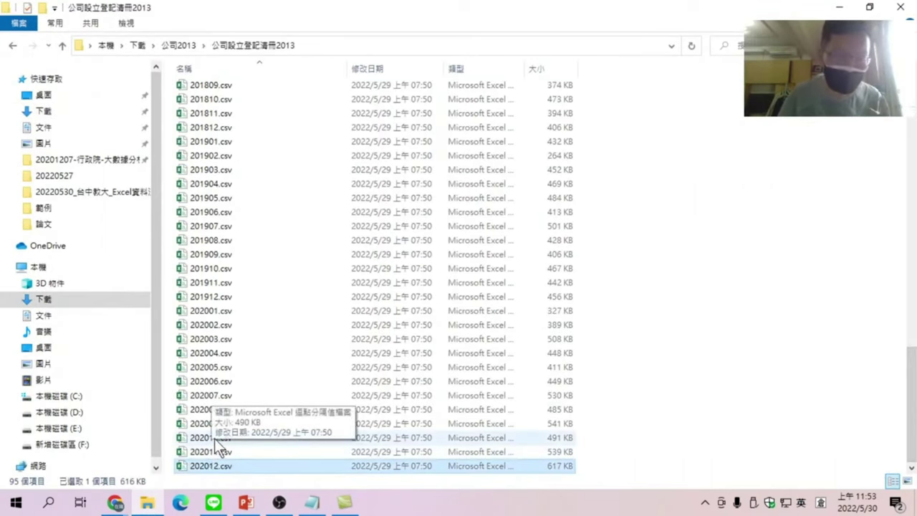
- Copy the files 202010.csv, 202011.csv and 202012.csv
left_click(215, 438, "shift")
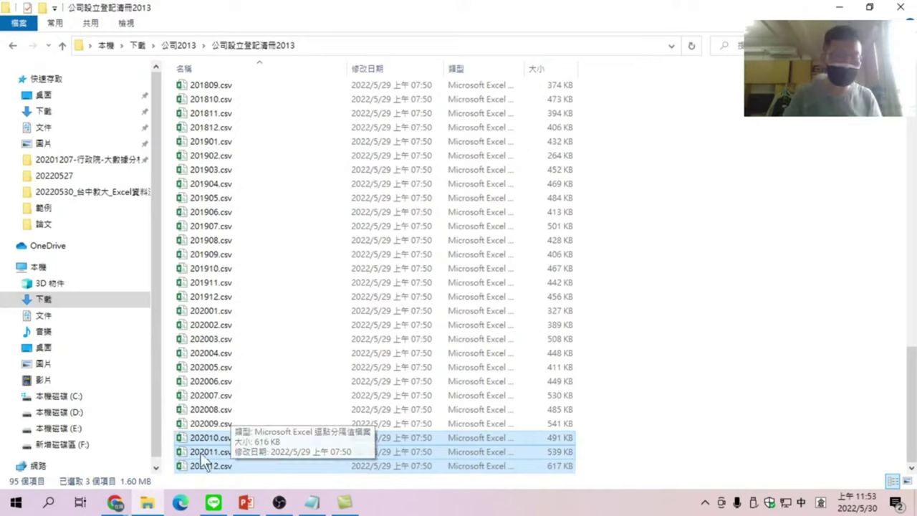
right_click(222, 450)
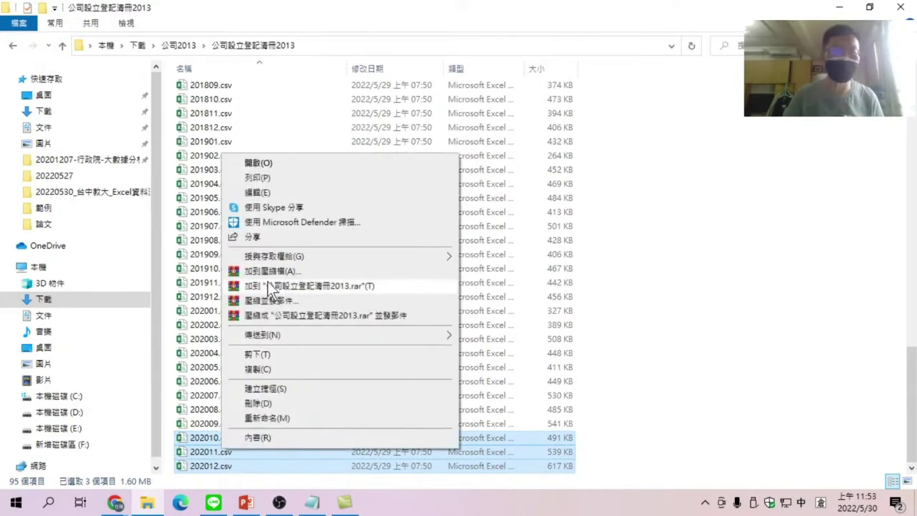
left_click(259, 371)
- Paste the three CSVs into 公司2021 > 公司設立登記清冊2021, then return to 下載
left_click(13, 46)
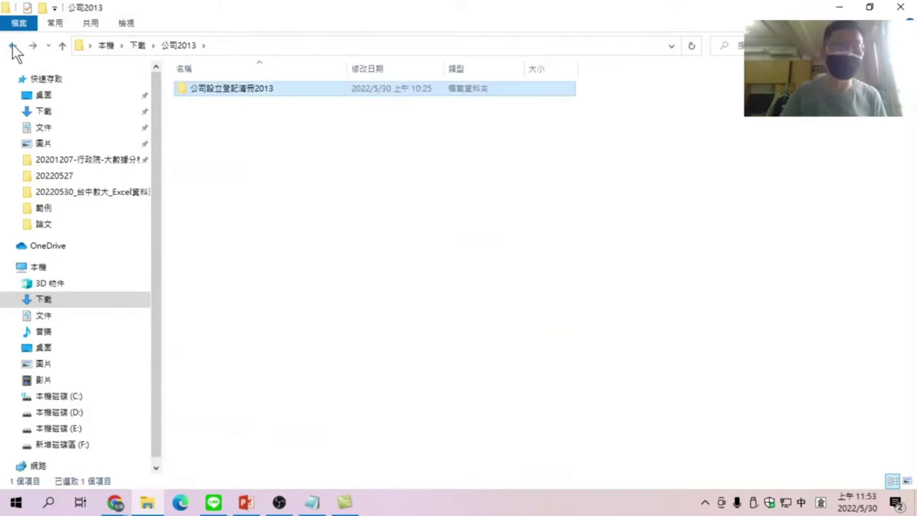
left_click(12, 46)
double_click(212, 214)
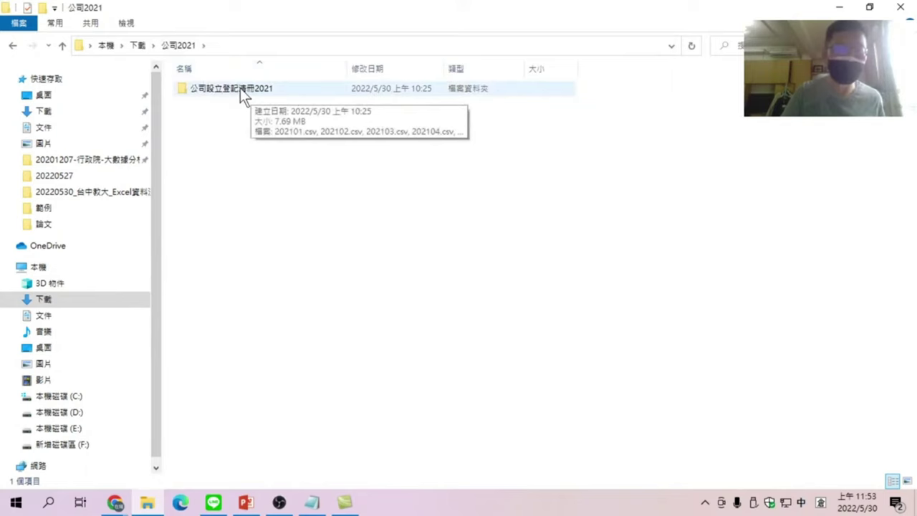
double_click(239, 87)
right_click(265, 402)
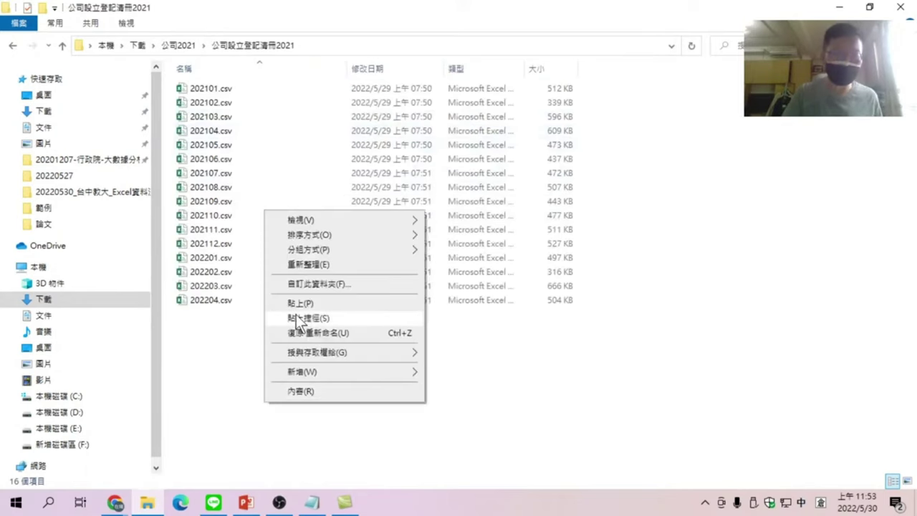
left_click(298, 303)
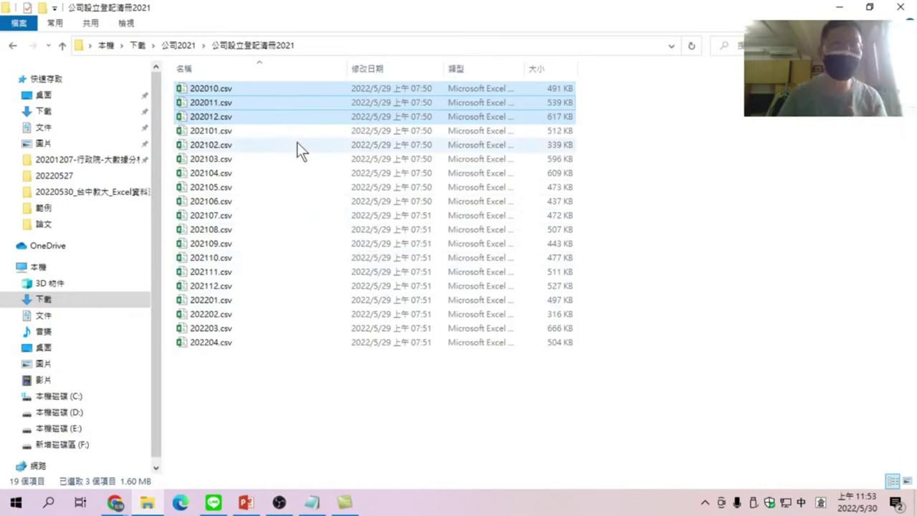
left_click(223, 135)
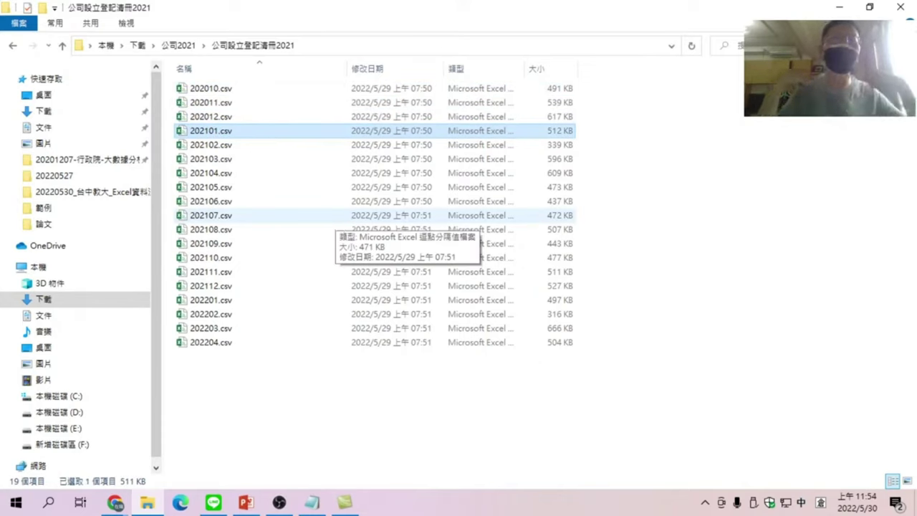
key("alt+Up")
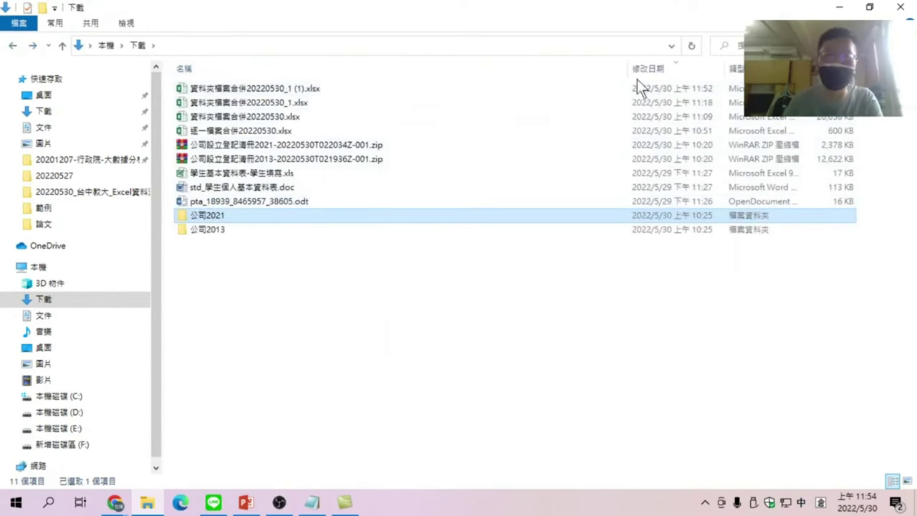
- Open 資料夾檔案合併20220530_1 (1).xlsx, dismiss the activation prompt, and check sheets 工作表2 and 工作表3
double_click(316, 88)
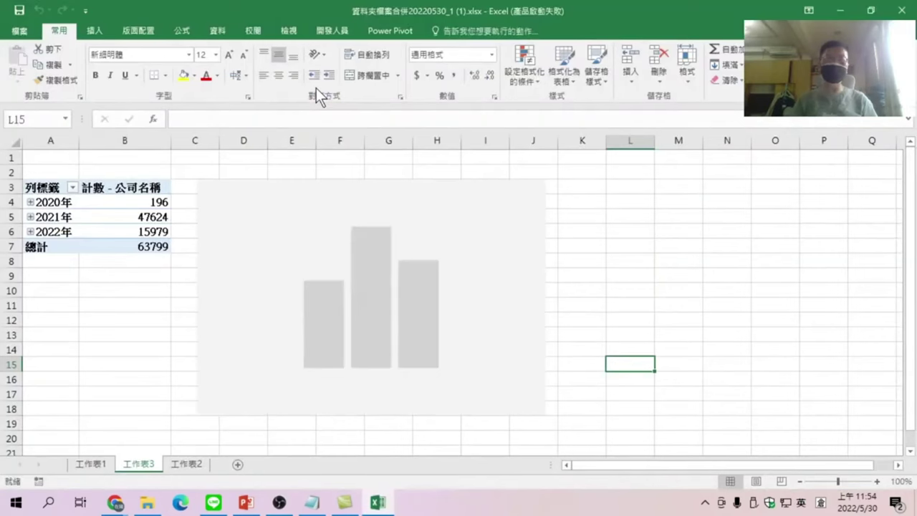
left_click(613, 399)
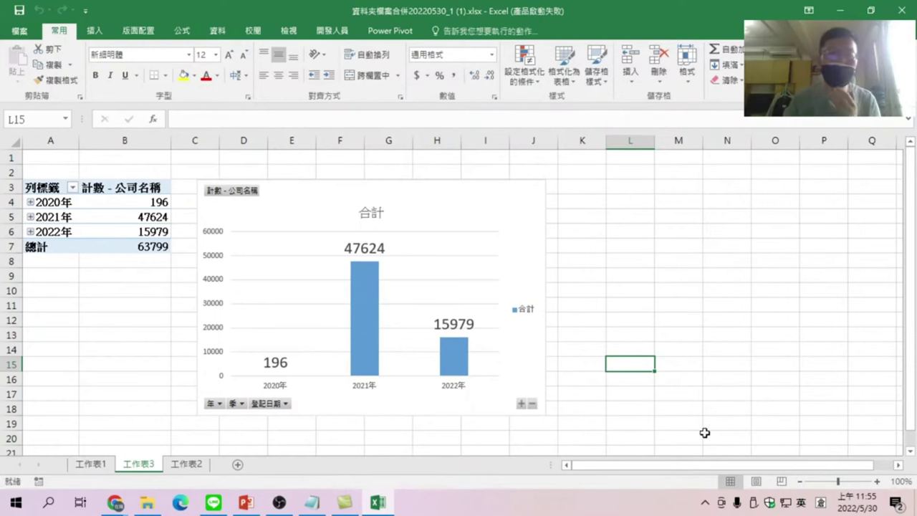
left_click(185, 466)
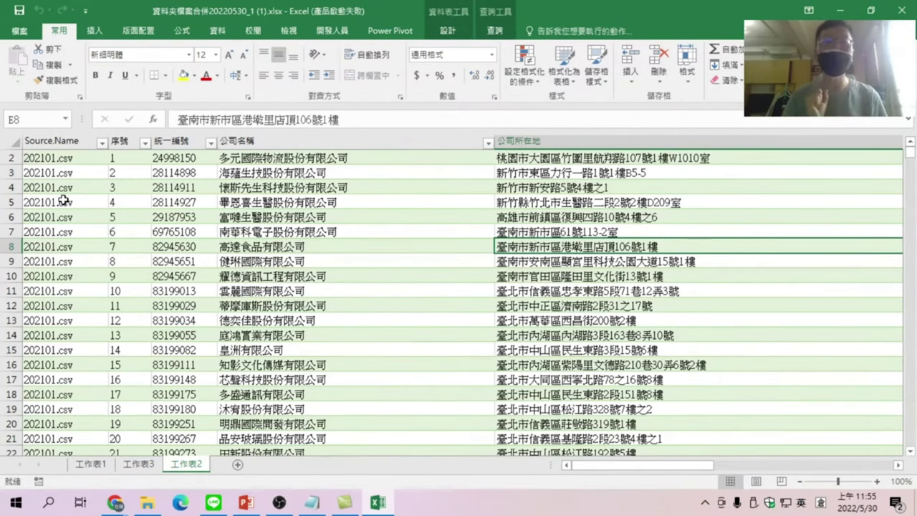
left_click(139, 464)
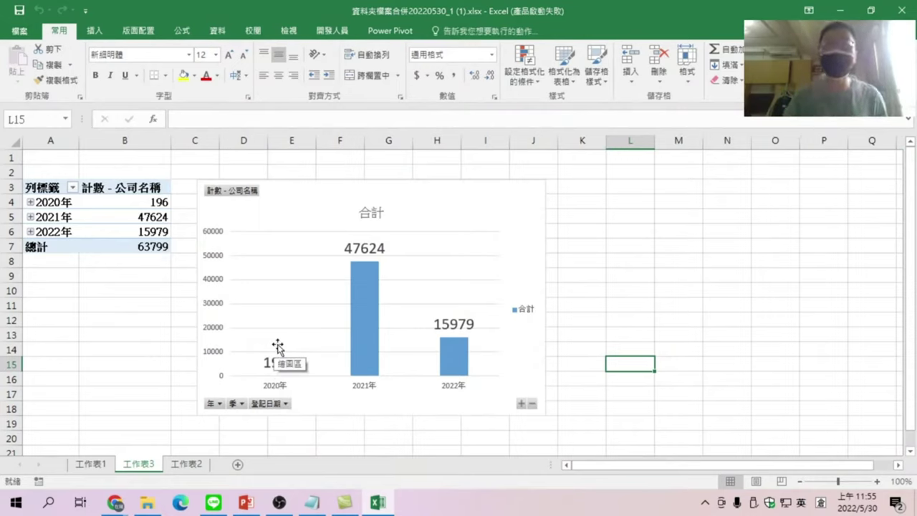
- Refresh all workbook queries with 全部重新整理 on the 資料 tab
left_click(331, 31)
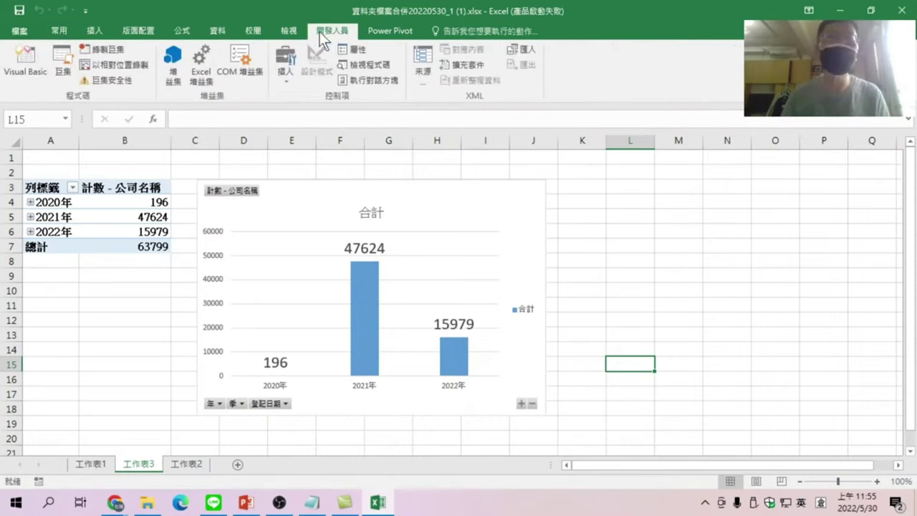
left_click(222, 30)
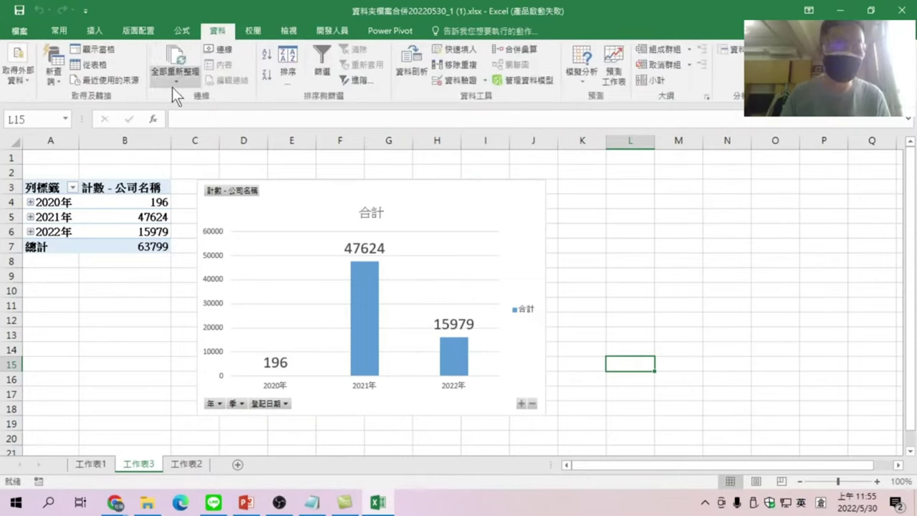
left_click(180, 52)
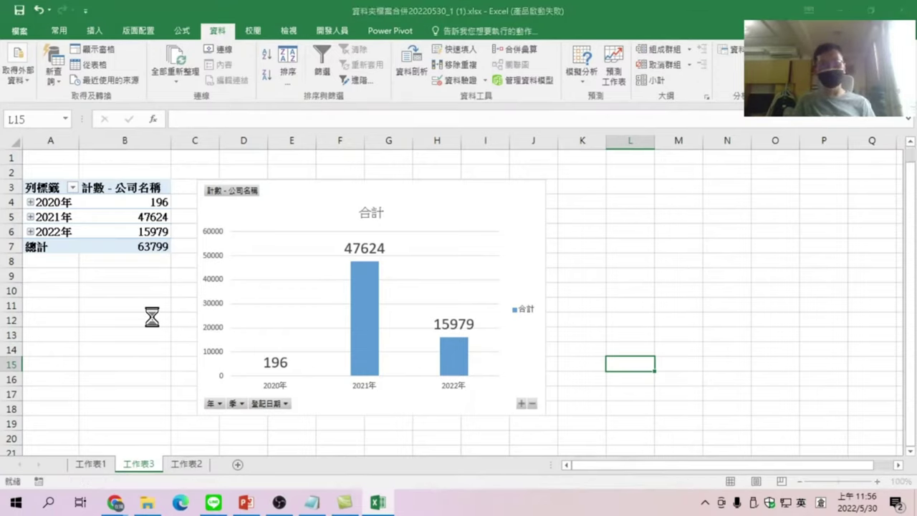
left_click(187, 464)
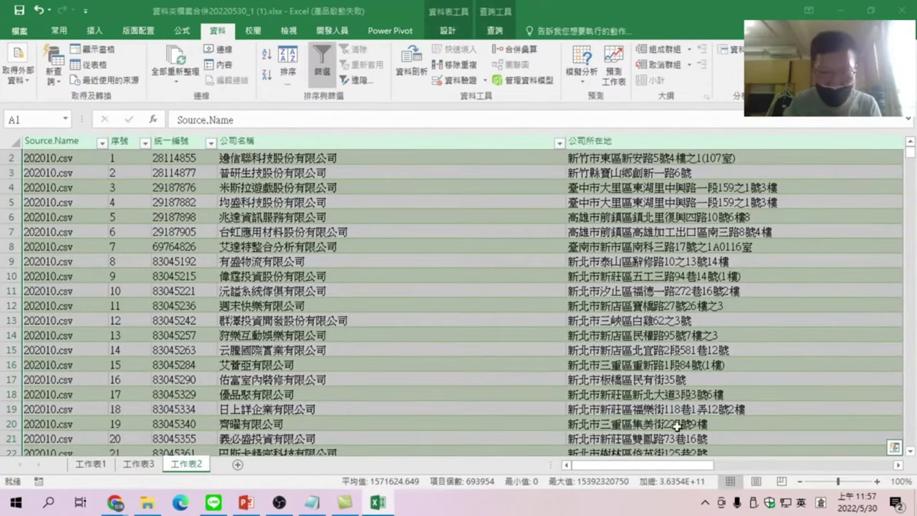
scroll(523, 356, "down", 3)
scroll(94, 273, "up", 4)
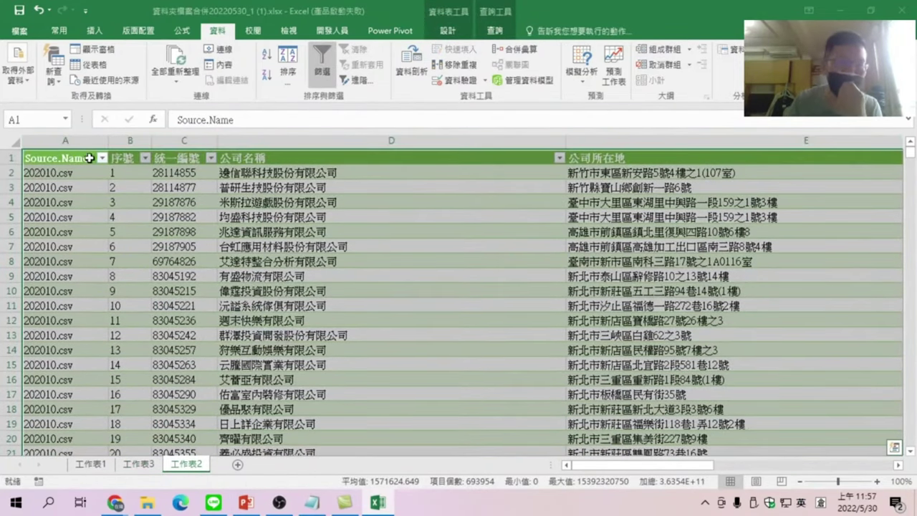
left_click(103, 159)
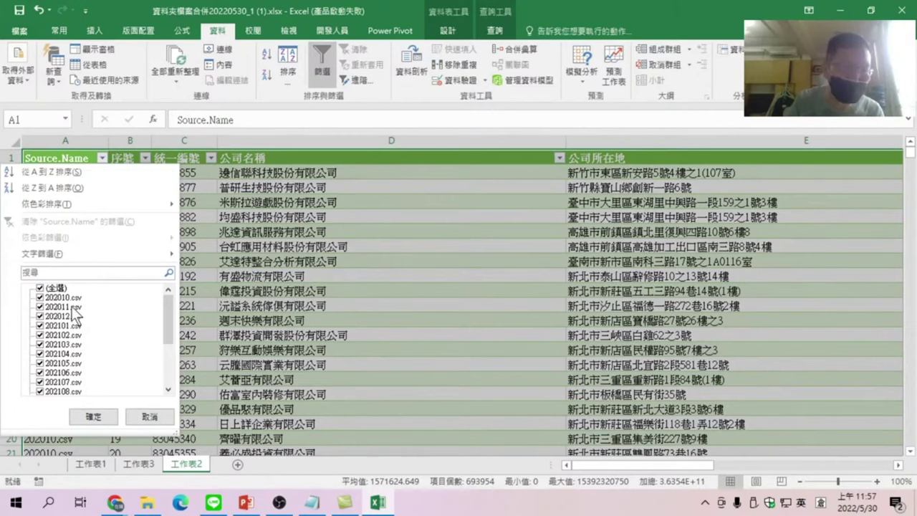
left_click(149, 416)
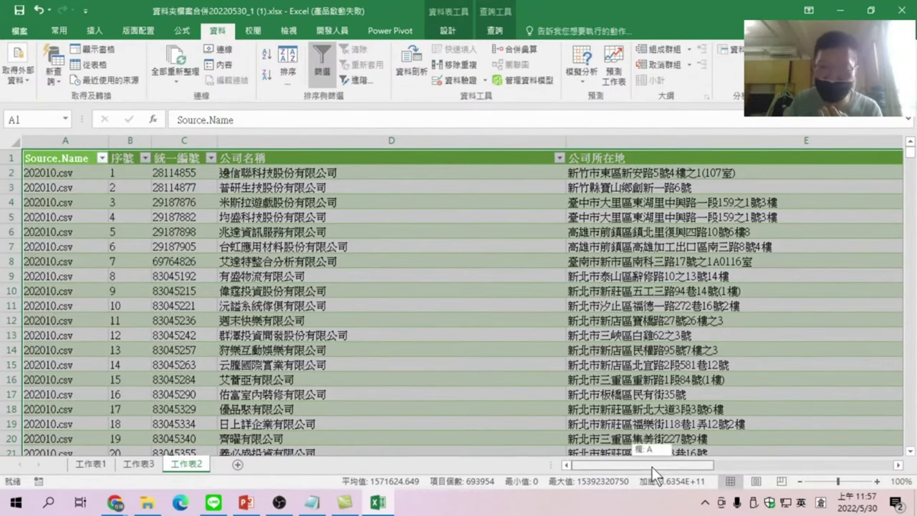
left_click_drag(652, 466, 843, 465)
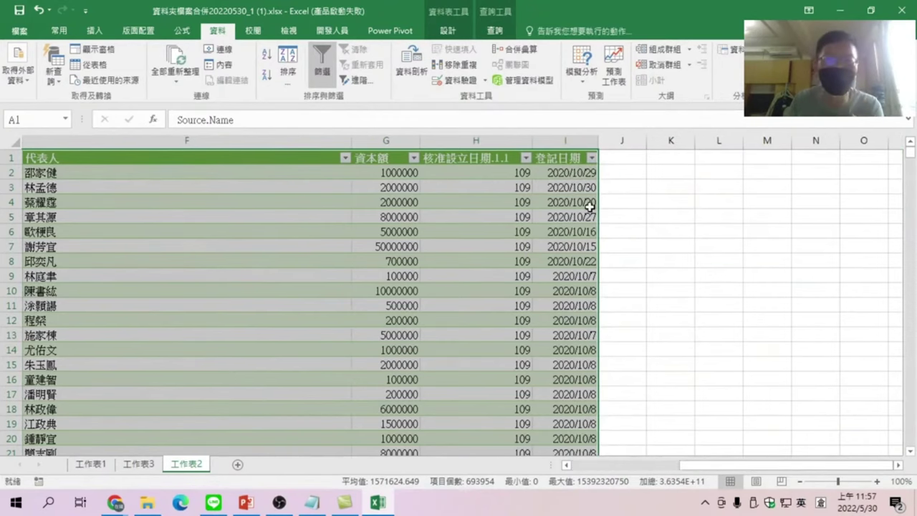
key("ctrl+Page_Up")
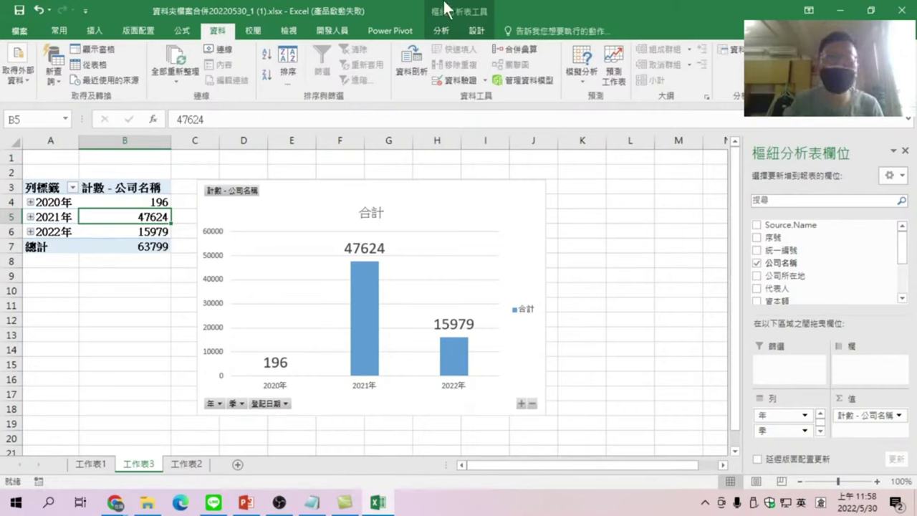
- Refresh the pivot table so 2020 shows 13502 and the grand total reaches 77105
left_click(290, 202)
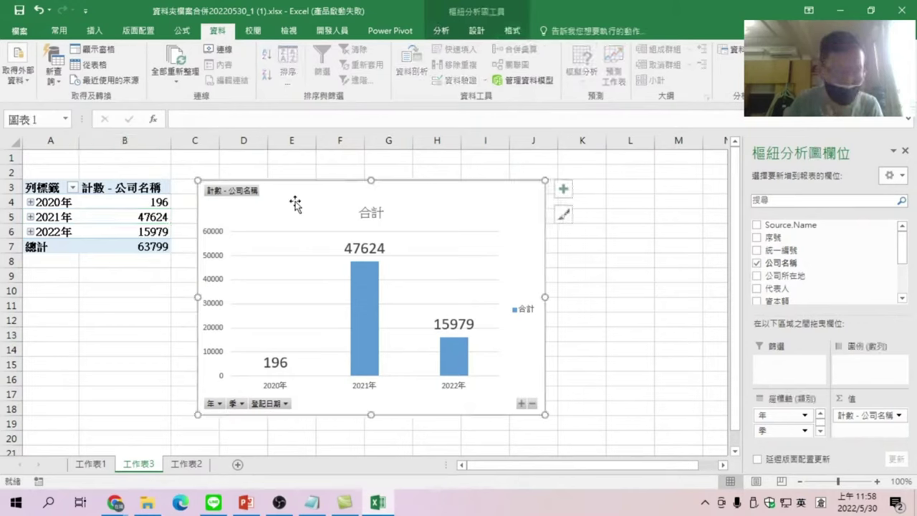
left_click(146, 218)
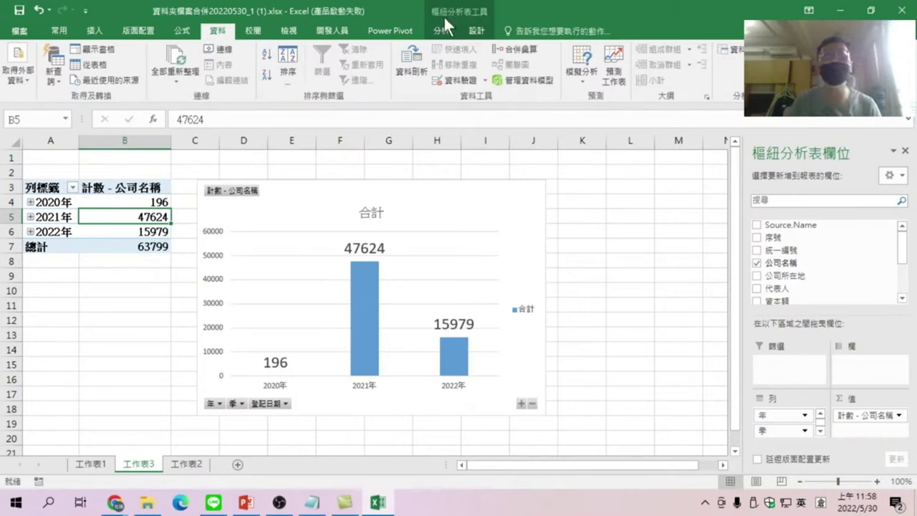
left_click(441, 31)
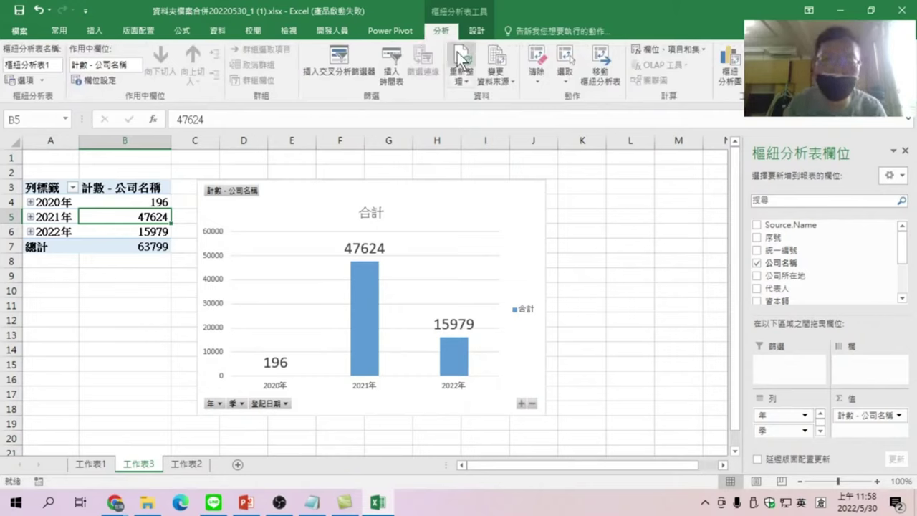
left_click(462, 61)
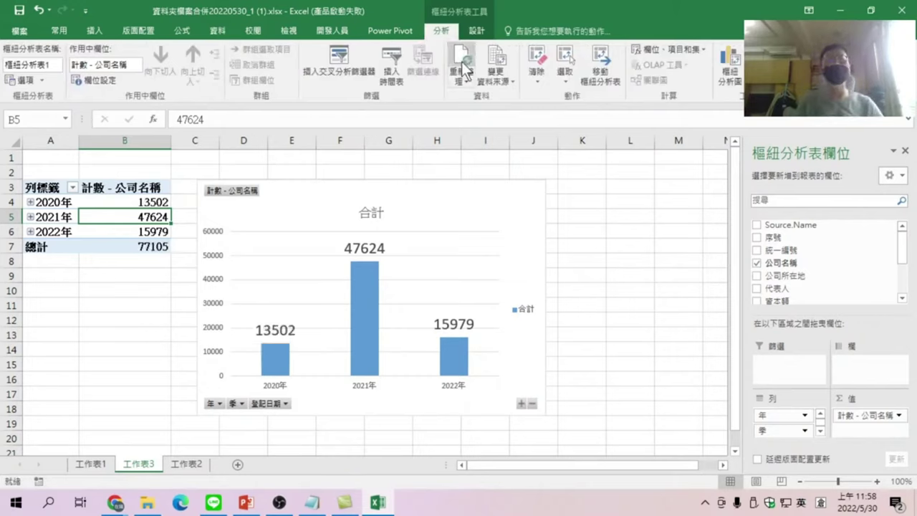